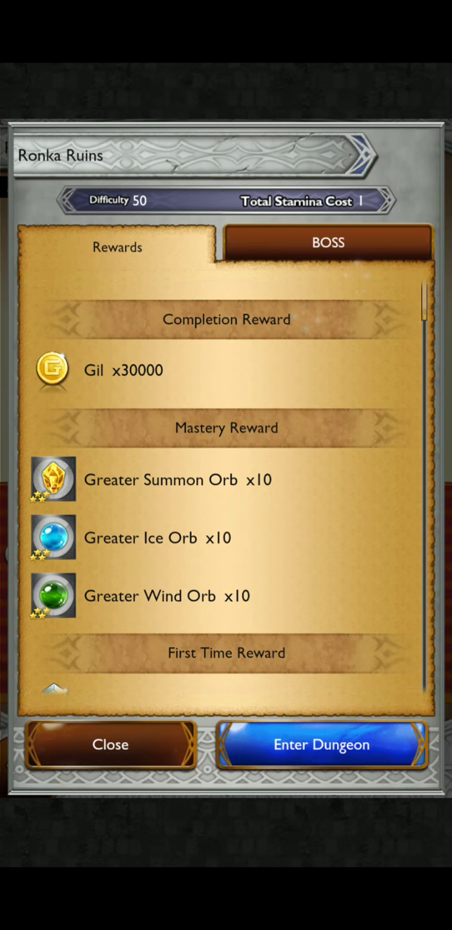
scroll(227, 473, "down", 5)
Check Archeoaevis's boss details, then enter Ronka Ruins and accept the current five-member party.
left_click(328, 242)
scroll(226, 472, "down", 3)
scroll(226, 473, "down", 4)
scroll(226, 473, "down", 4)
scroll(225, 473, "down", 4)
scroll(226, 472, "down", 4)
scroll(226, 472, "down", 4)
scroll(226, 472, "down", 4)
scroll(227, 473, "down", 3)
scroll(227, 473, "down", 3)
scroll(225, 473, "down", 1)
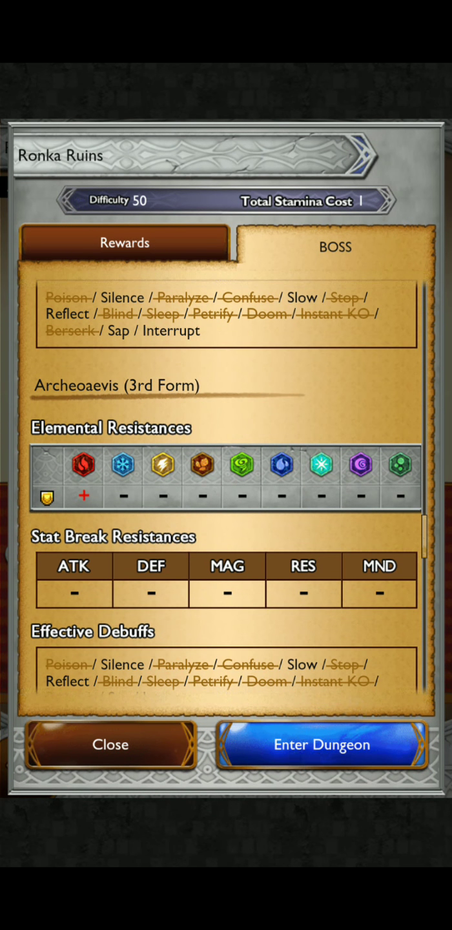
left_click(323, 745)
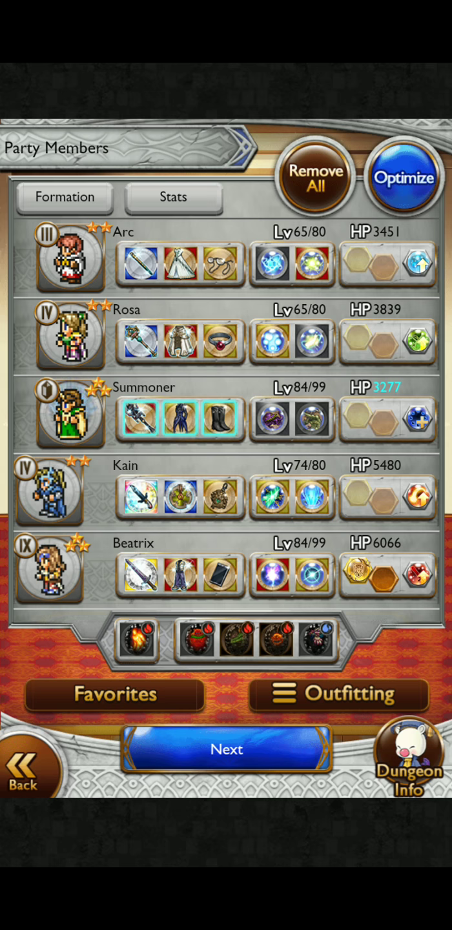
left_click(226, 749)
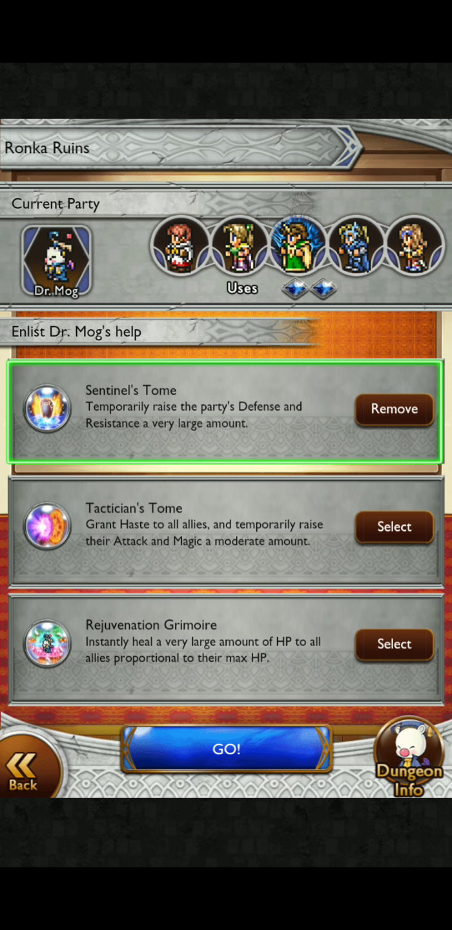
Select Dr. Mog's Rejuvenation Grimoire and launch the Ronka Ruins battle.
left_click(394, 645)
left_click(227, 749)
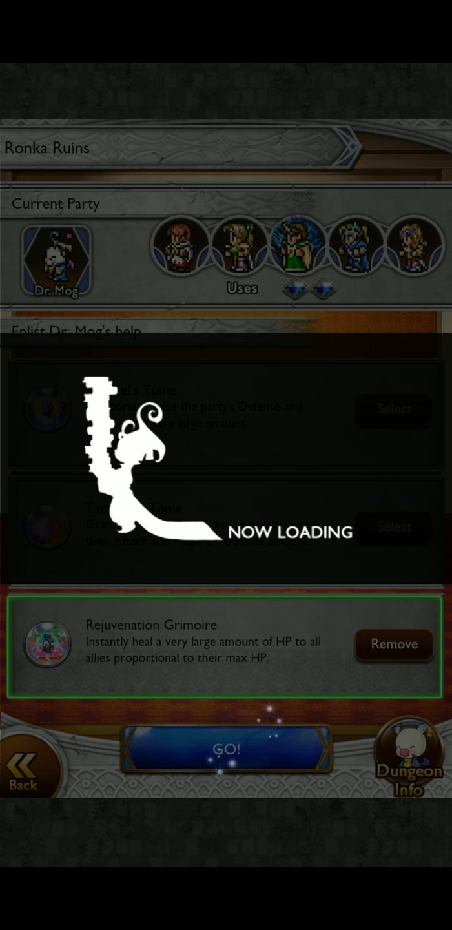
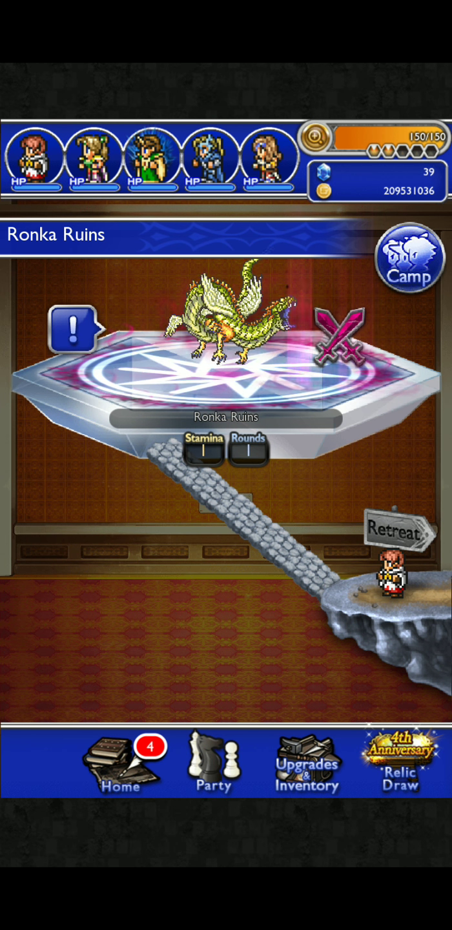
Start the Archeoaevis boss battle from the Ronka Ruins map.
left_click(226, 414)
left_click(318, 556)
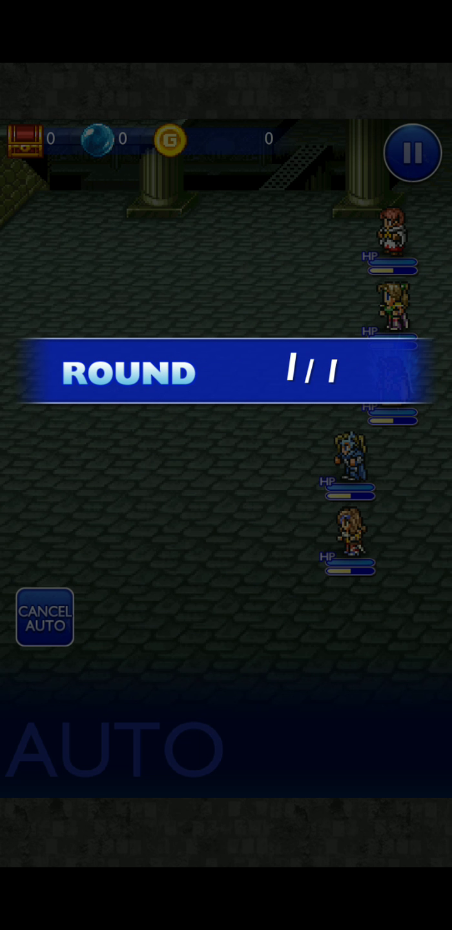
Turn off auto battle and queue Kain's Cyclone Bolt plus Rosa's, the Summoner's and Beatrix's abilities.
left_click(44, 617)
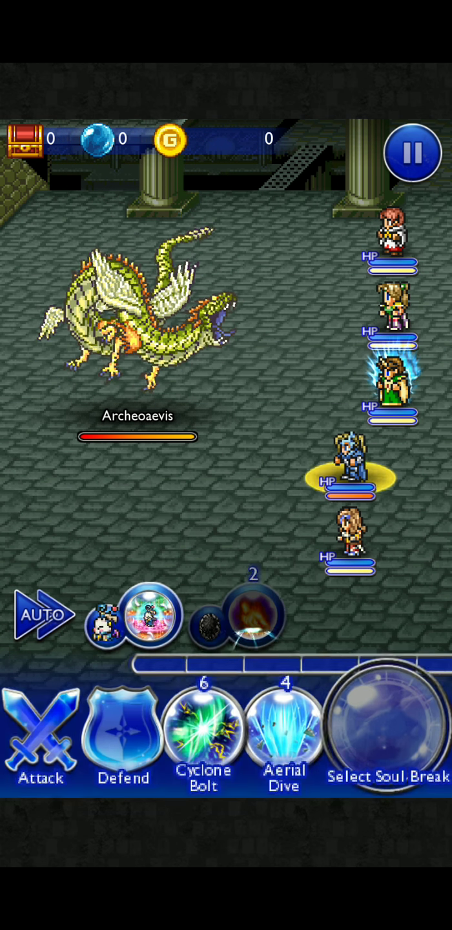
left_click(203, 729)
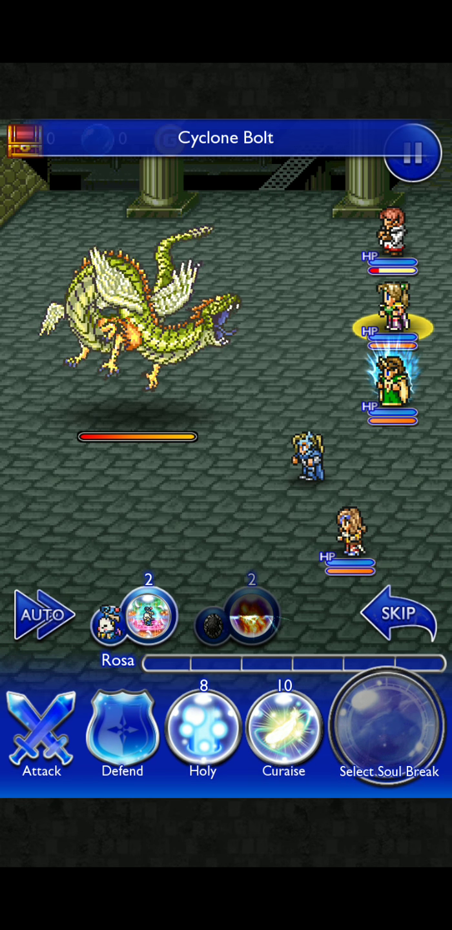
left_click(203, 730)
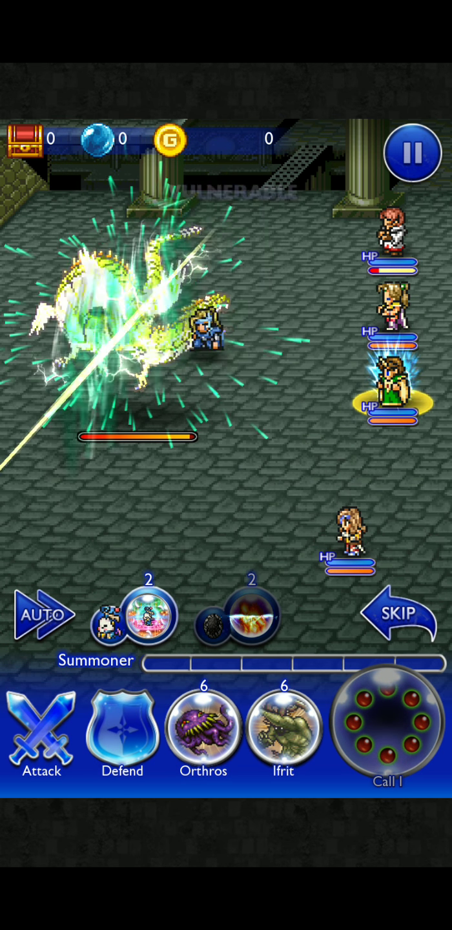
left_click(203, 730)
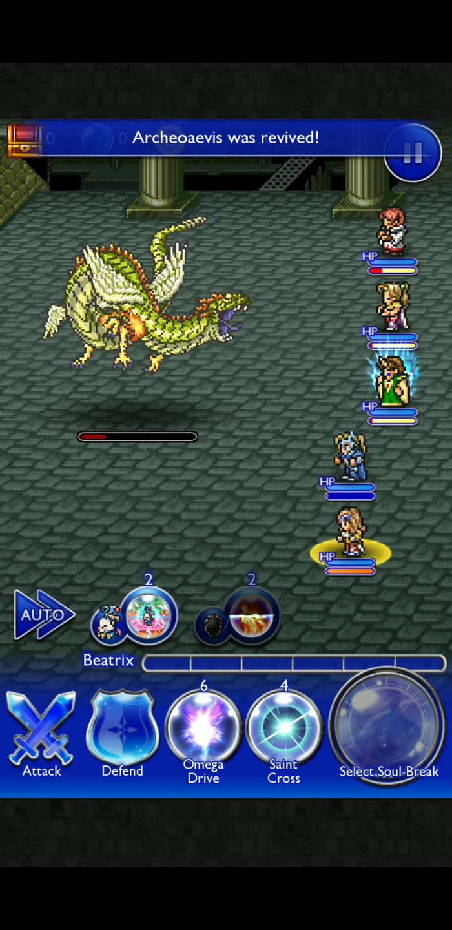
left_click(387, 727)
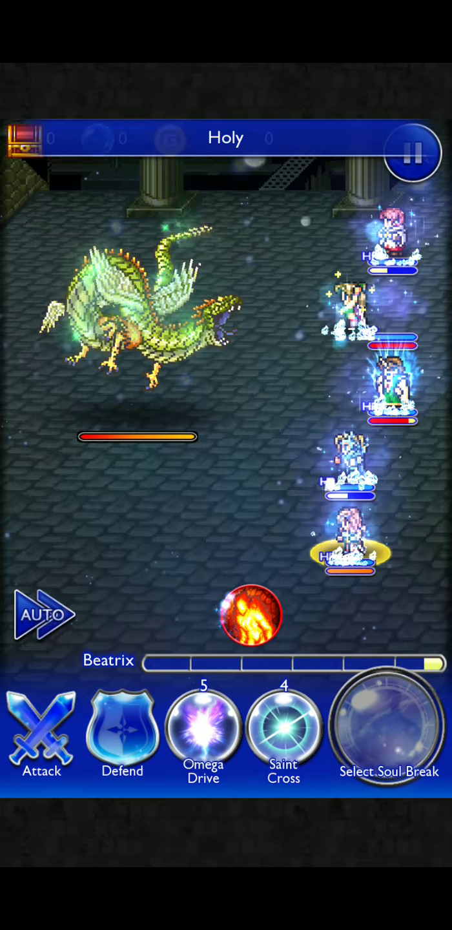
Finish Archeoaevis with Beatrix's ability to earn Wisdom Beyond Years.
left_click(284, 727)
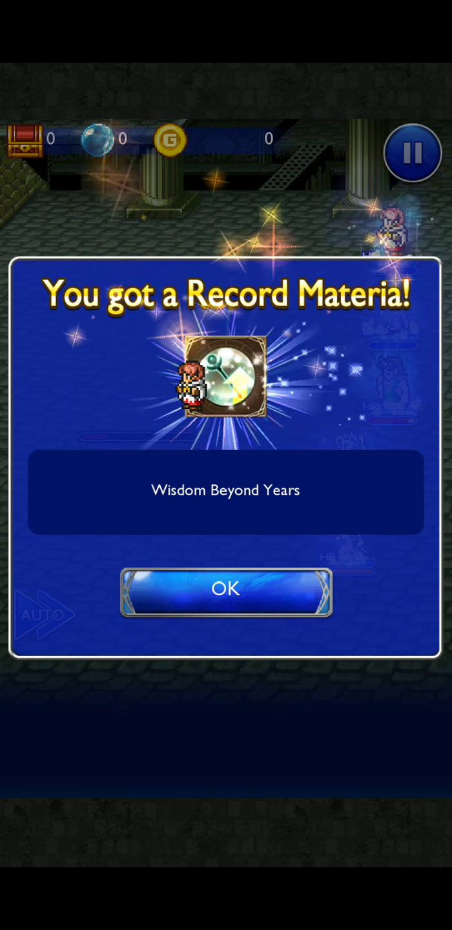
Dismiss the Record Materia popup and page through the Champion score, experience and loot results.
left_click(226, 590)
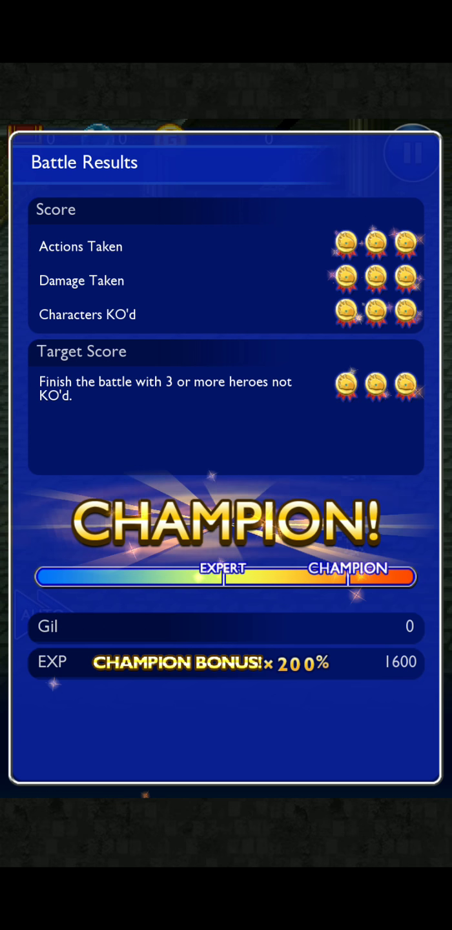
left_click(226, 733)
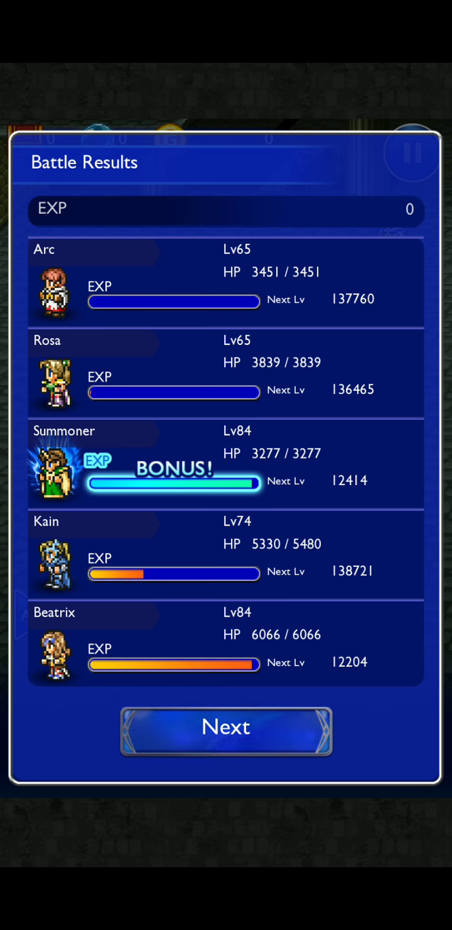
left_click(226, 730)
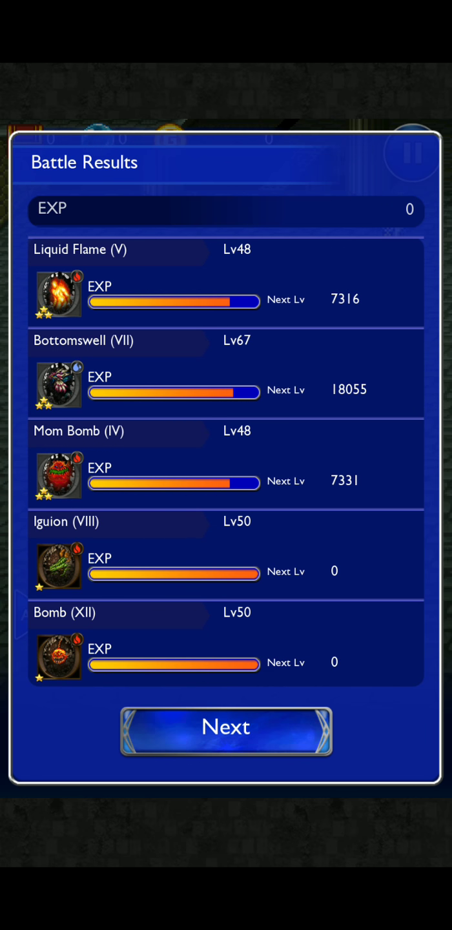
left_click(226, 731)
left_click(226, 591)
left_click(227, 730)
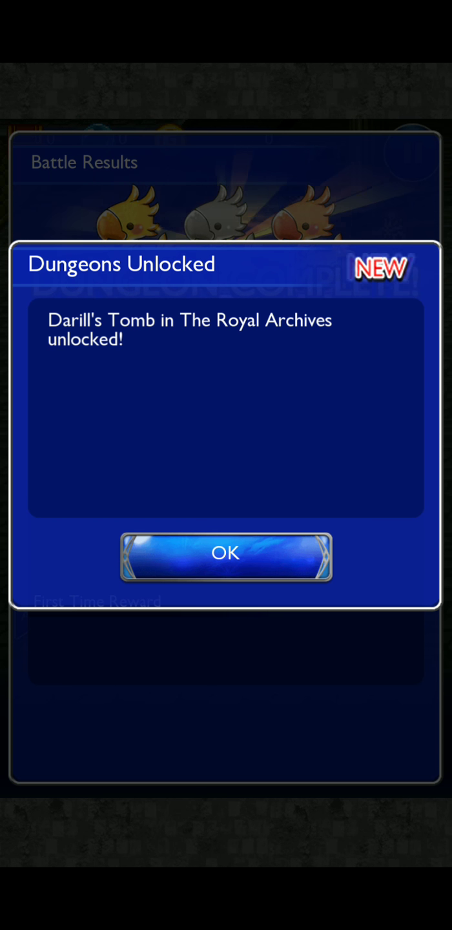
Acknowledge the Dungeon Unlocked and Mythril popups, then close the Dungeon Complete screen.
left_click(227, 557)
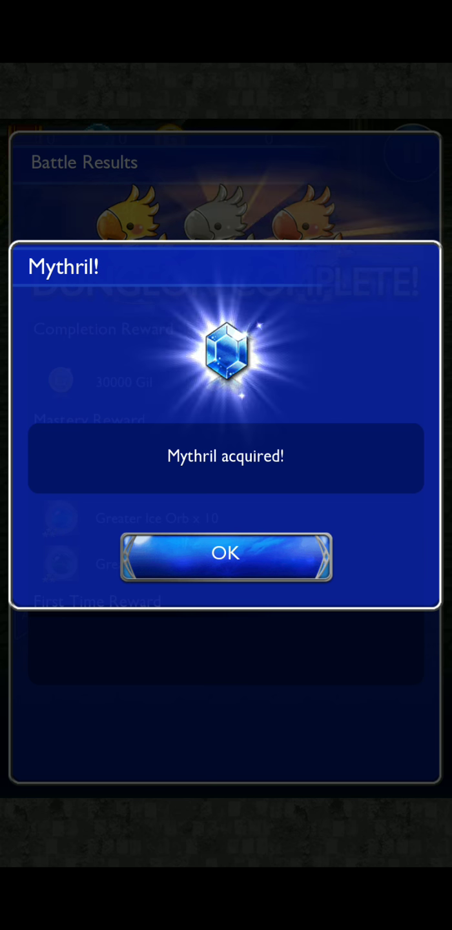
left_click(226, 556)
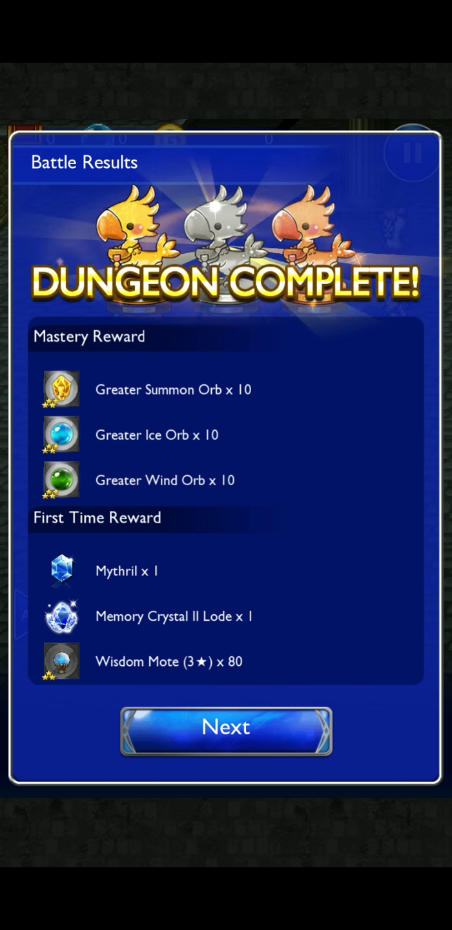
left_click(227, 728)
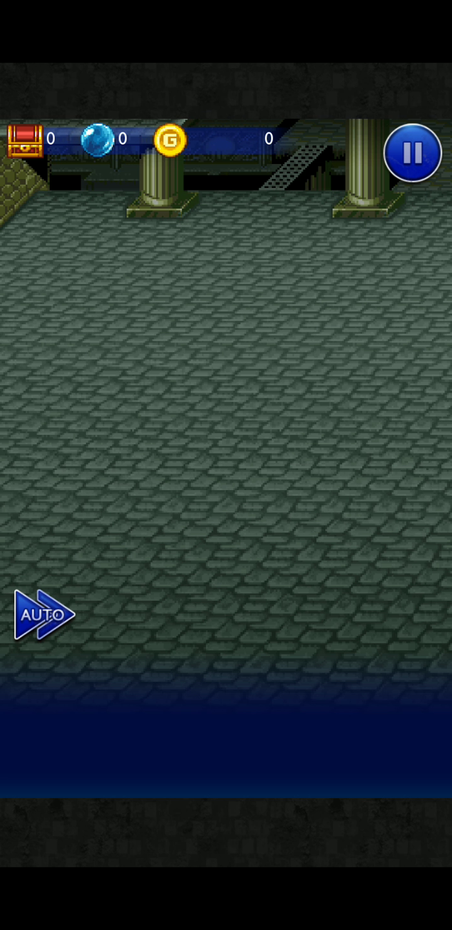